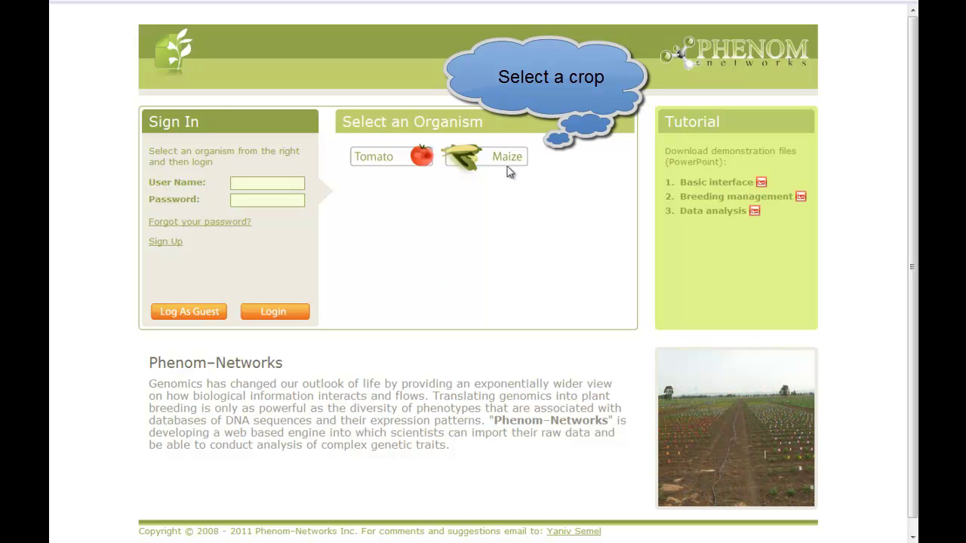
- Choose Tomato as the organism and log in with the account's user name and password
{"action": "left_click", "coordinate": [489, 157]}
{"action": "left_click", "coordinate": [392, 160]}
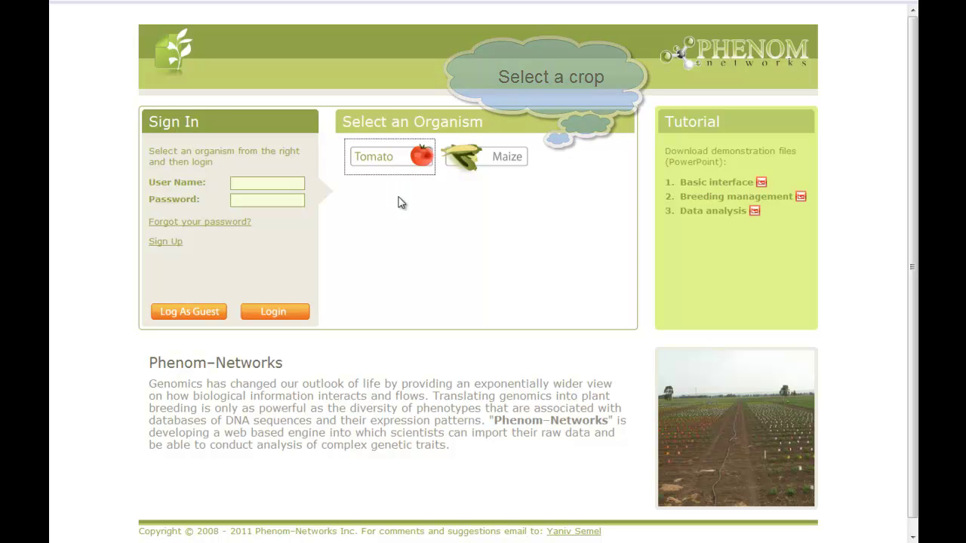
{"action": "left_click", "coordinate": [259, 181]}
{"action": "type", "text": "yaniv"}
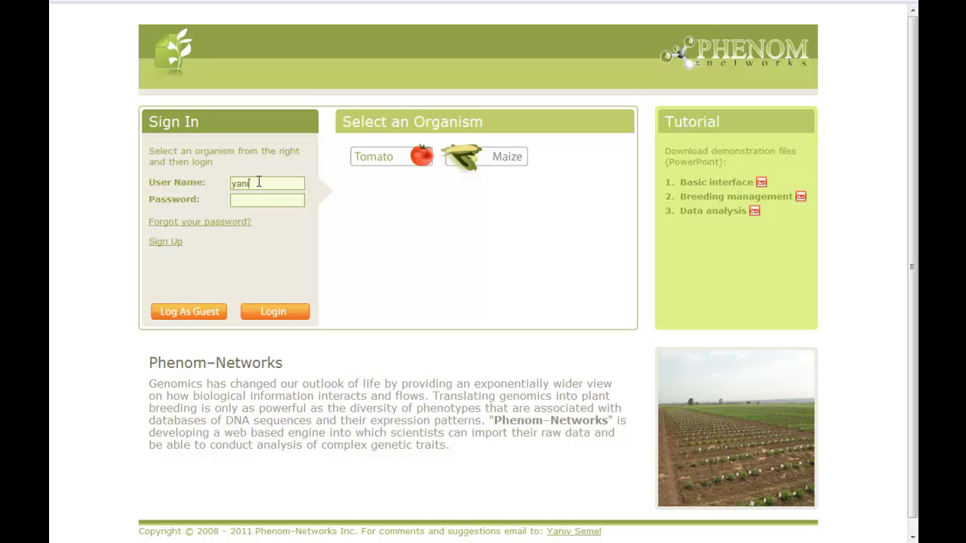
{"action": "key", "text": "Tab"}
{"action": "type", "text": "12345678"}
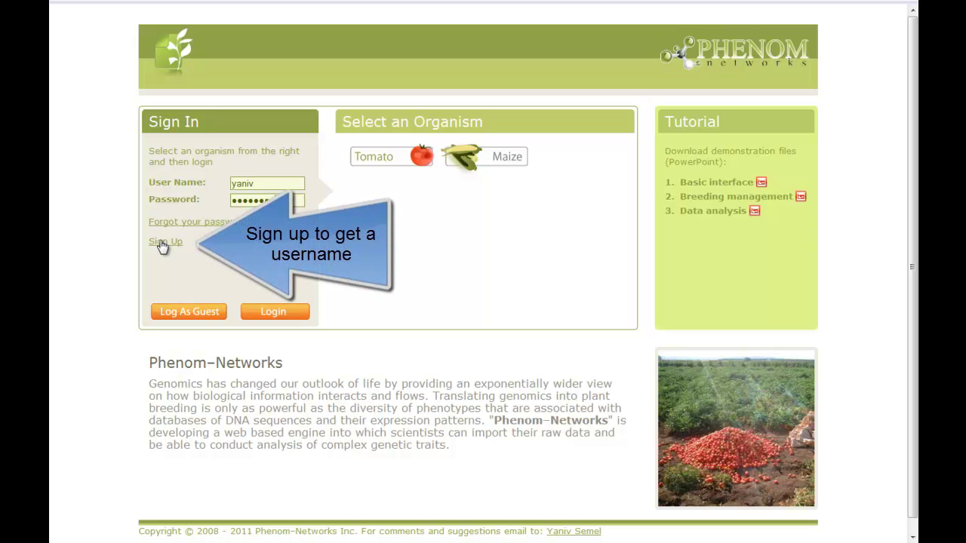
{"action": "left_click", "coordinate": [278, 313]}
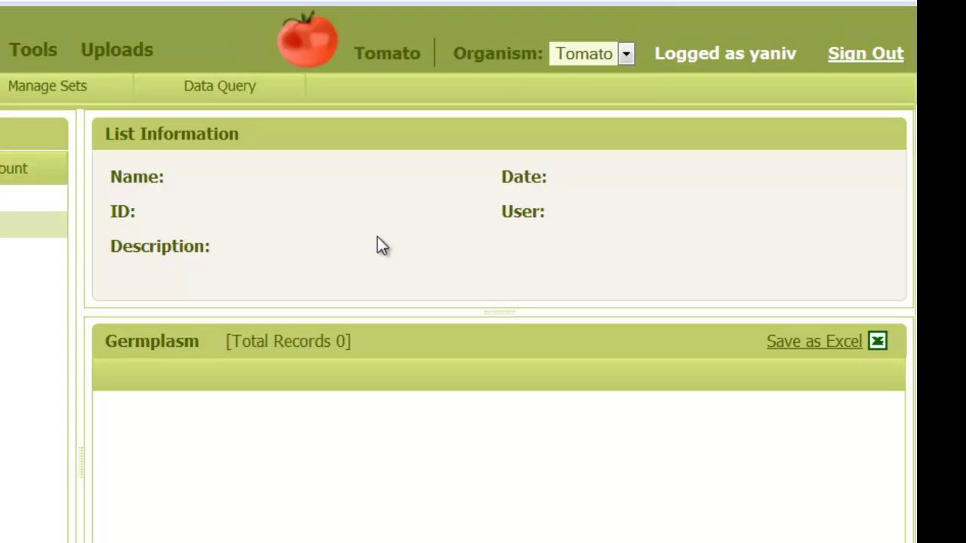
- Confirm Tomato in the Organism dropdown and expand the Program A germplasm sets
{"action": "left_click", "coordinate": [608, 53]}
{"action": "left_click", "coordinate": [596, 96]}
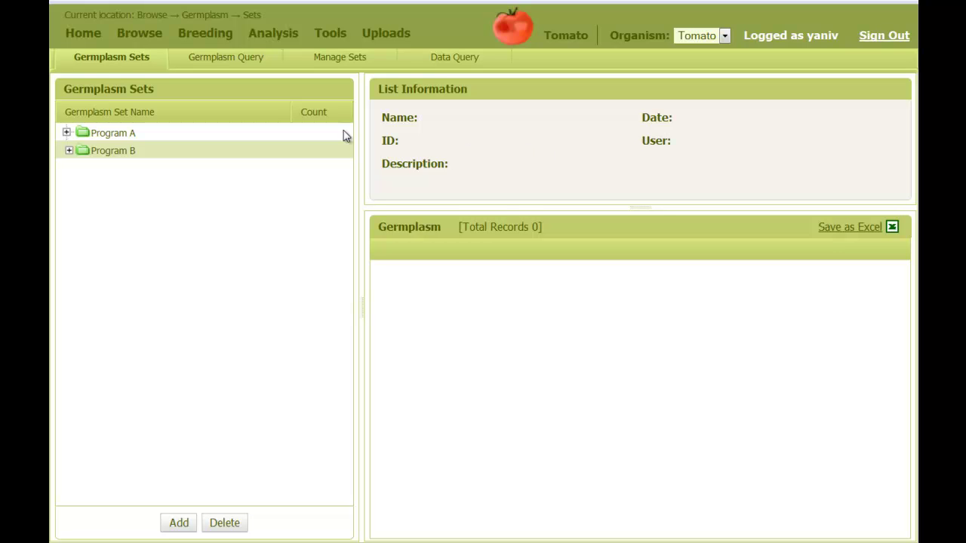
{"action": "left_click", "coordinate": [66, 133]}
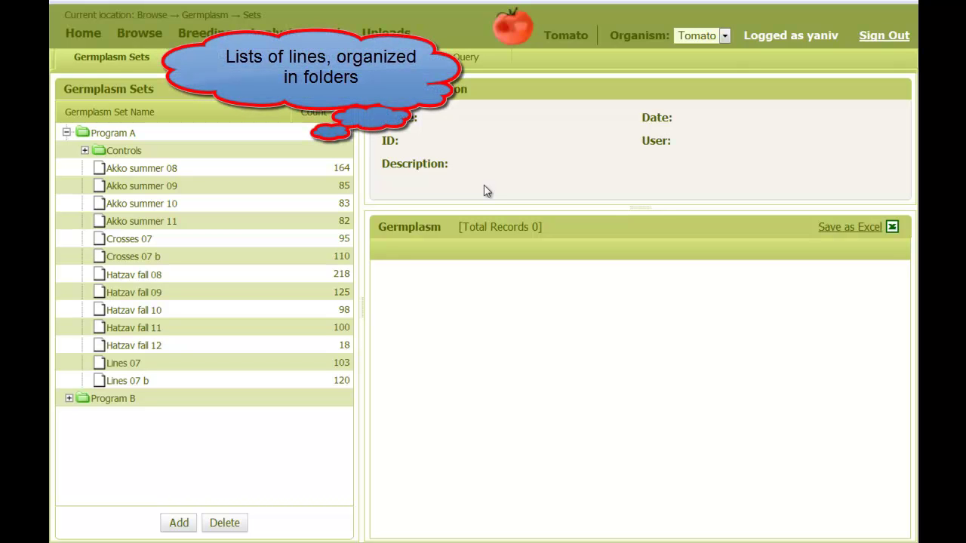
- Load the Akko summer 10 lines in the Extended grid view and open line AAS10-007's details
{"action": "left_click", "coordinate": [211, 204]}
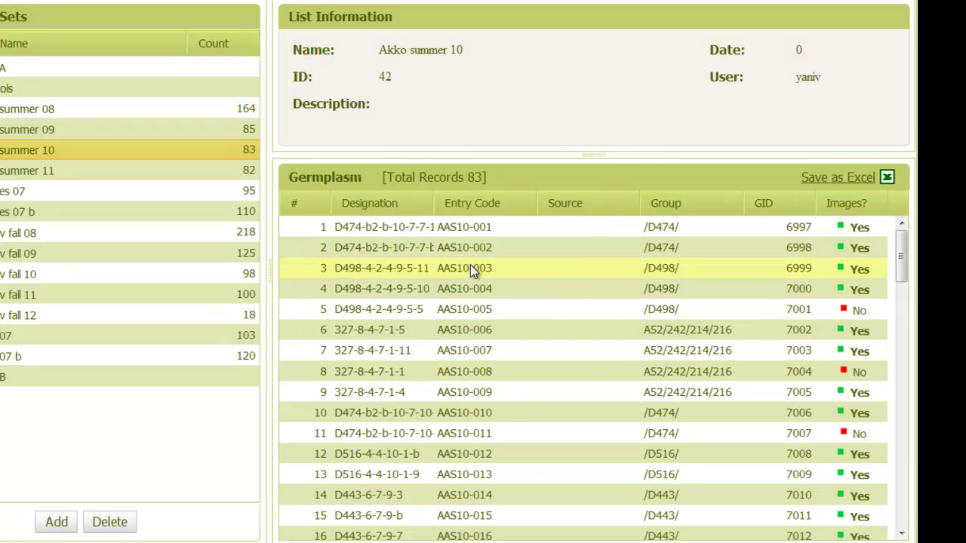
{"action": "right_click", "coordinate": [382, 261]}
{"action": "left_click", "coordinate": [445, 291]}
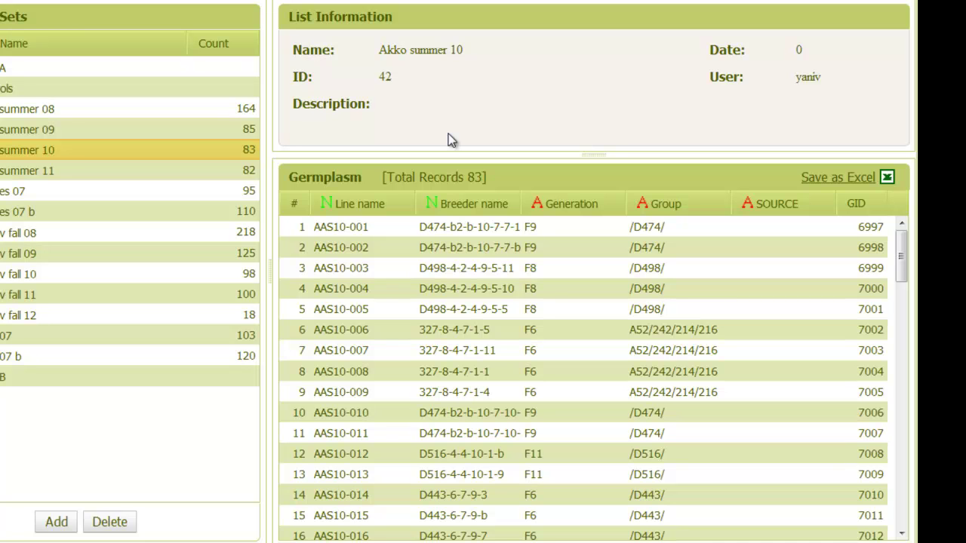
{"action": "left_click", "coordinate": [393, 344]}
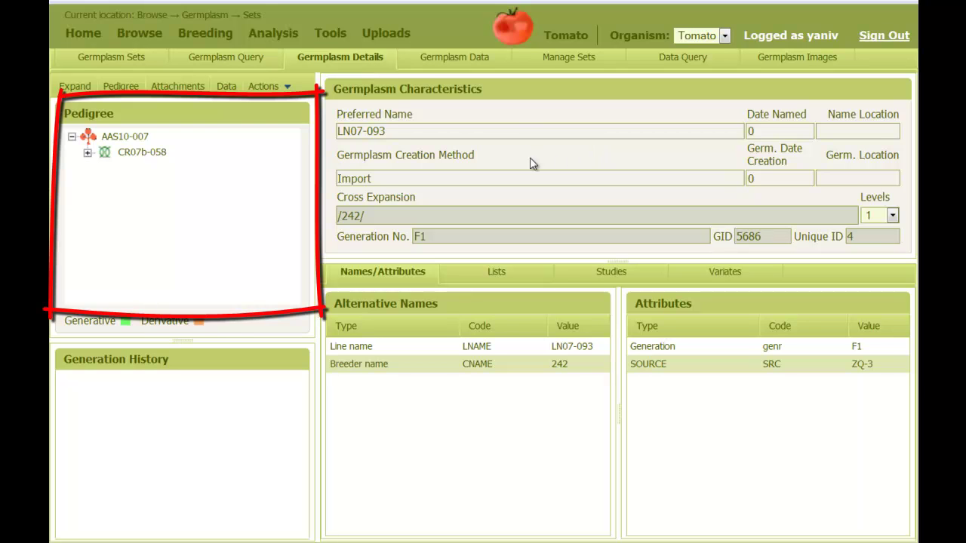
- Expand the parents of CR07b-058, CR07-025 and CR07-079 in the Pedigree tree
{"action": "left_click", "coordinate": [88, 153]}
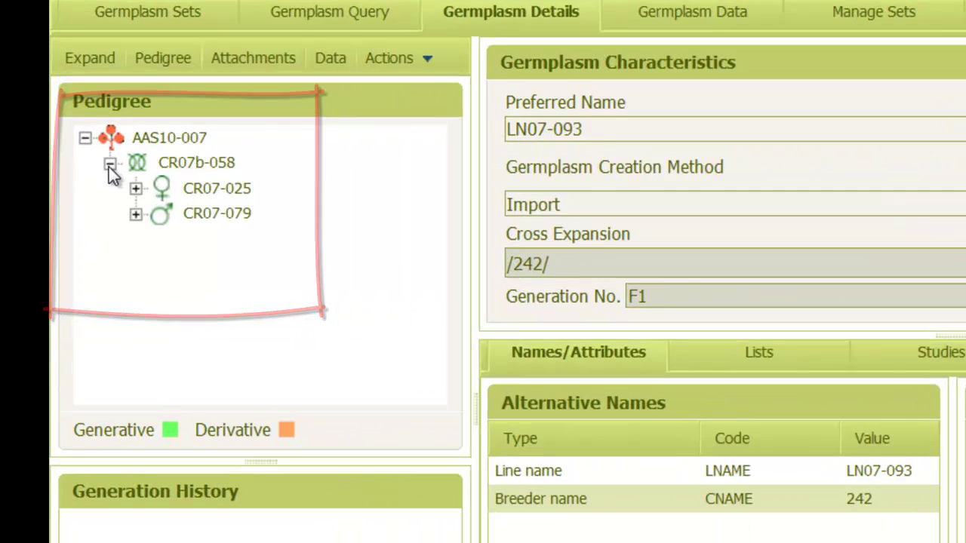
{"action": "left_click", "coordinate": [160, 204]}
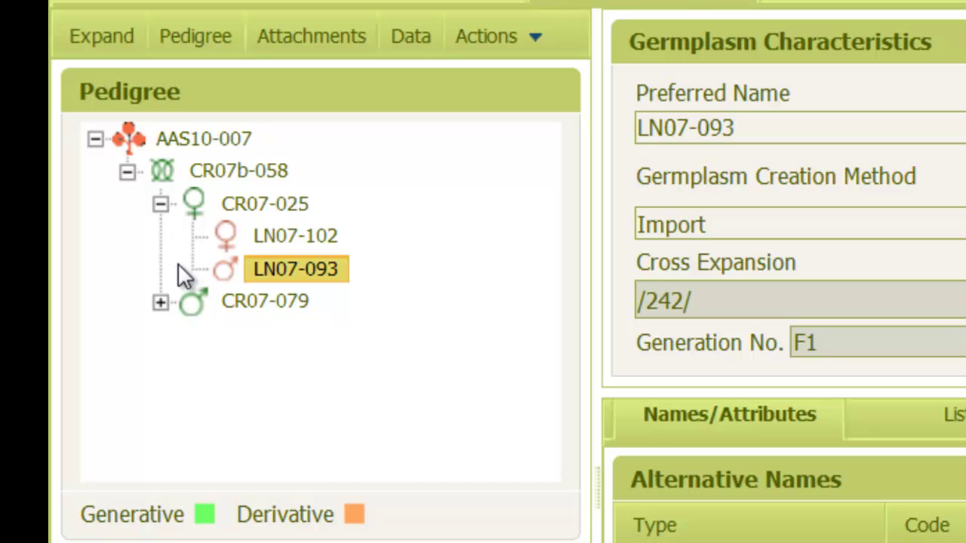
{"action": "left_click", "coordinate": [160, 304]}
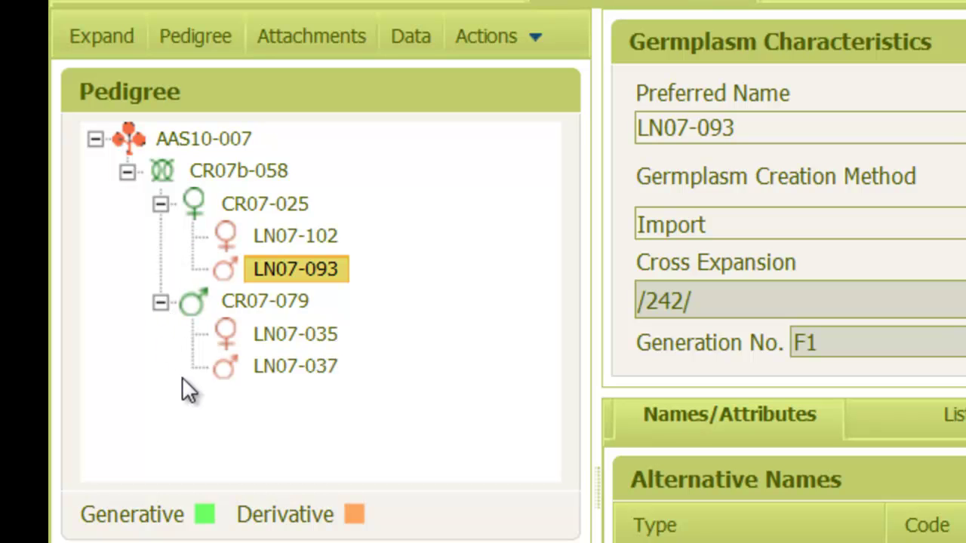
- Look at the details of CR07b-058 and CR07-079, ending back on AAS10-007
{"action": "left_click", "coordinate": [241, 171]}
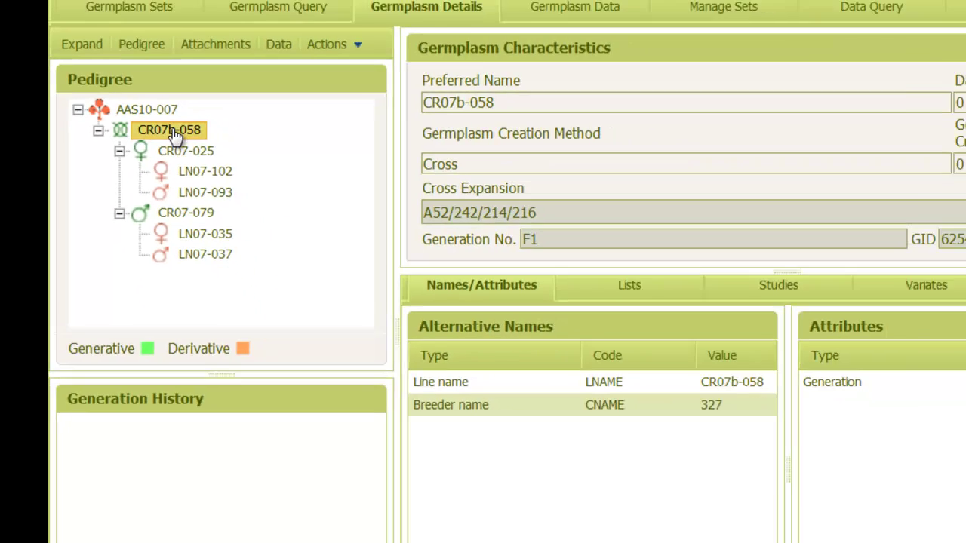
{"action": "left_click", "coordinate": [164, 190]}
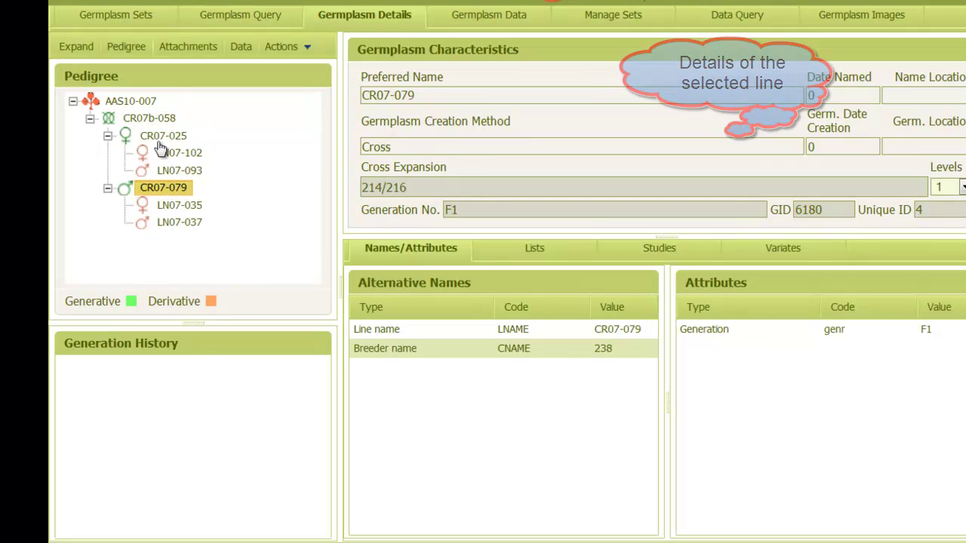
{"action": "left_click", "coordinate": [140, 120]}
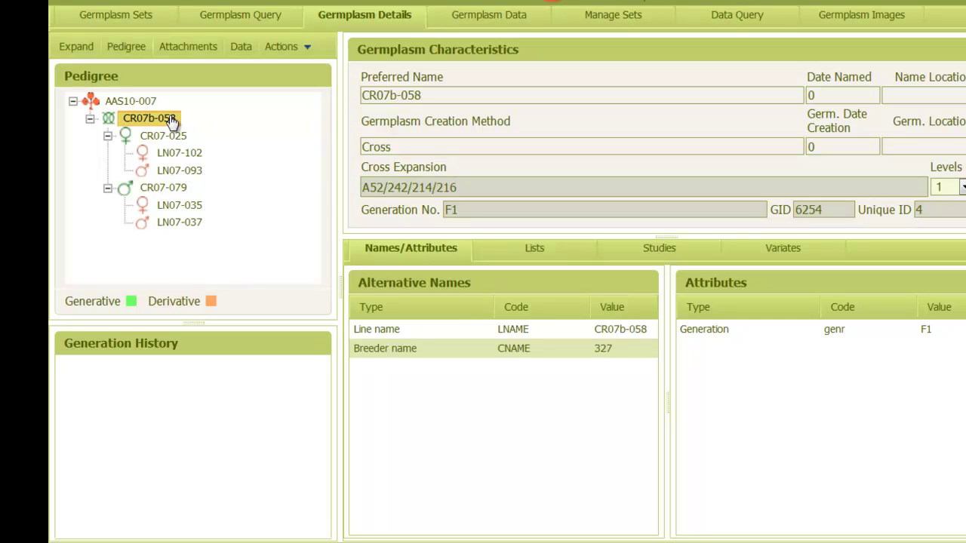
{"action": "left_click", "coordinate": [131, 102]}
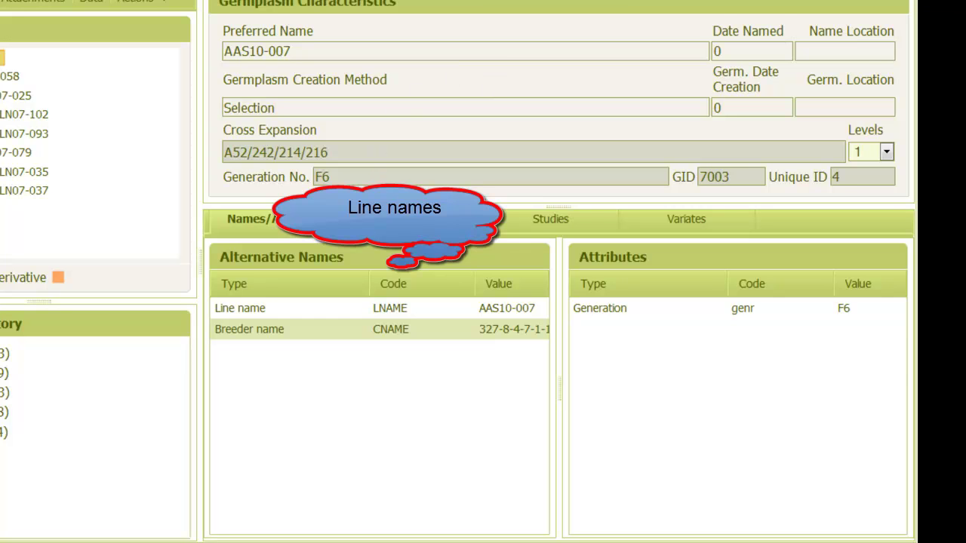
- Check AAS10-007's Lists and Studies (Akko summer 10), then show its trait data
{"action": "left_click", "coordinate": [413, 220]}
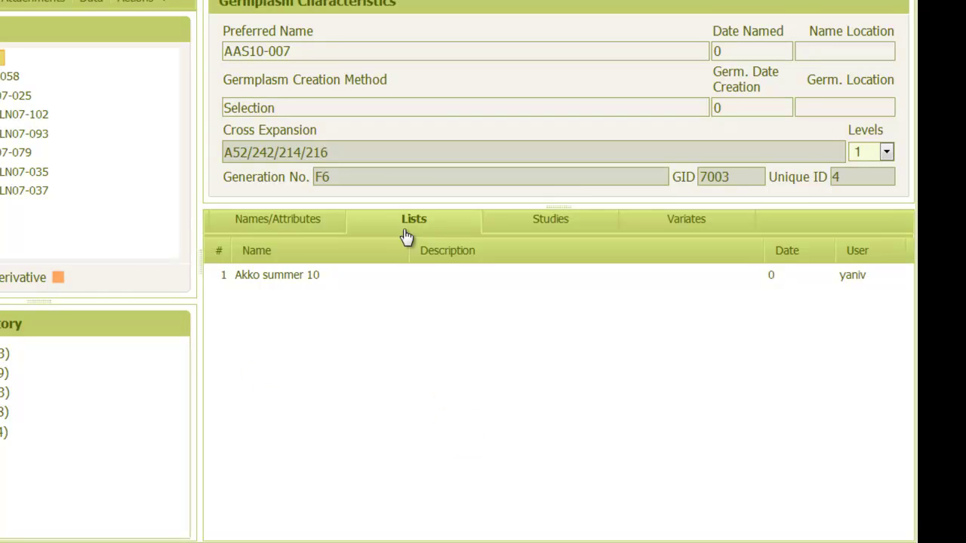
{"action": "left_click", "coordinate": [544, 231]}
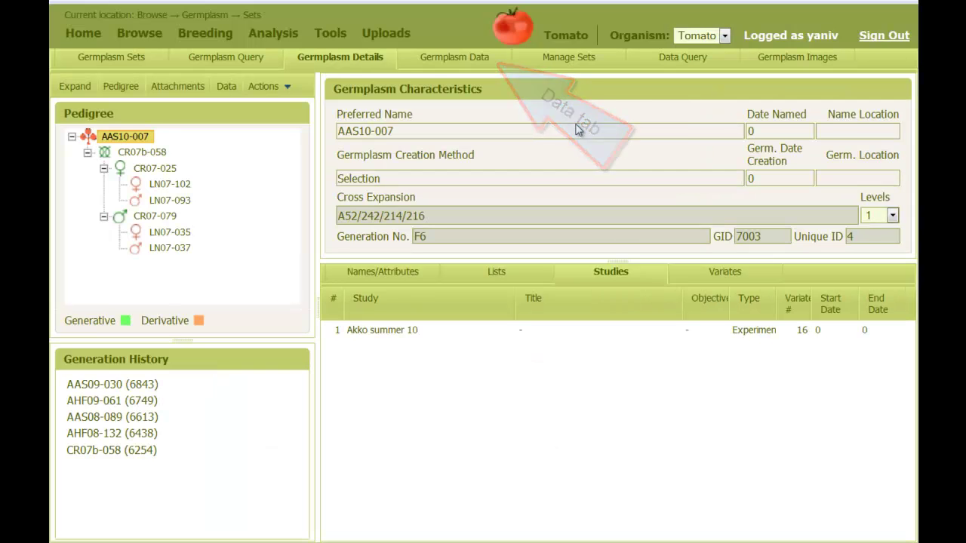
{"action": "left_click", "coordinate": [445, 63]}
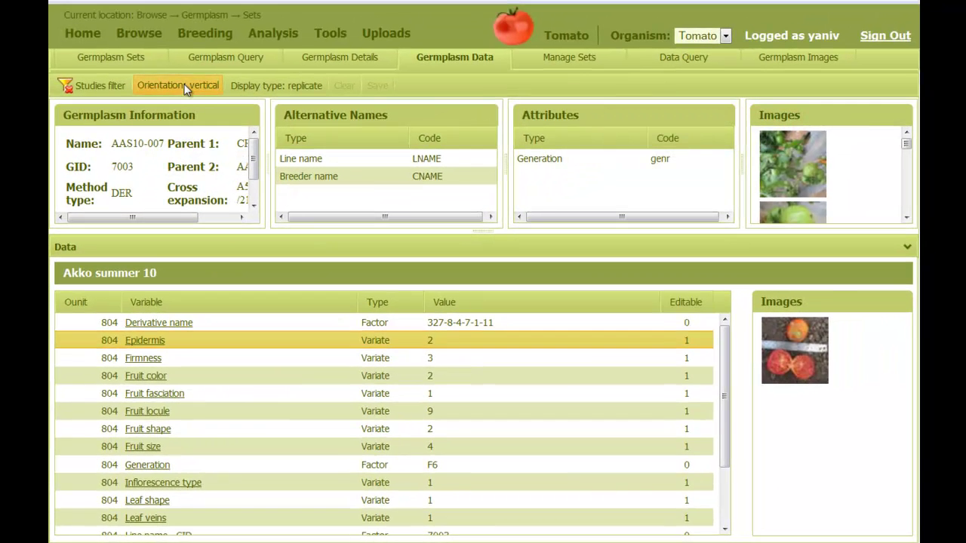
- Switch the data layout to traits as columns and back, then view the Firmness trait description
{"action": "left_click", "coordinate": [182, 86]}
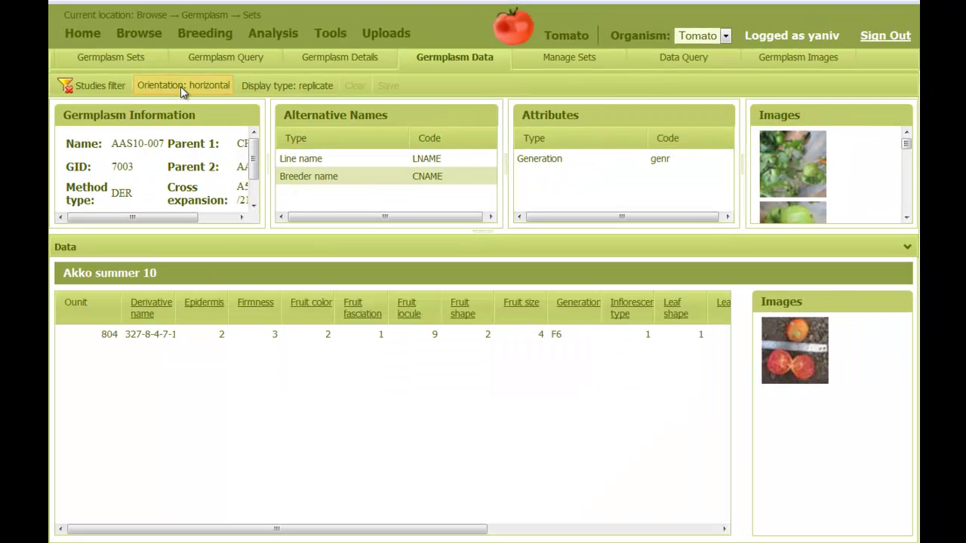
{"action": "left_click", "coordinate": [185, 86]}
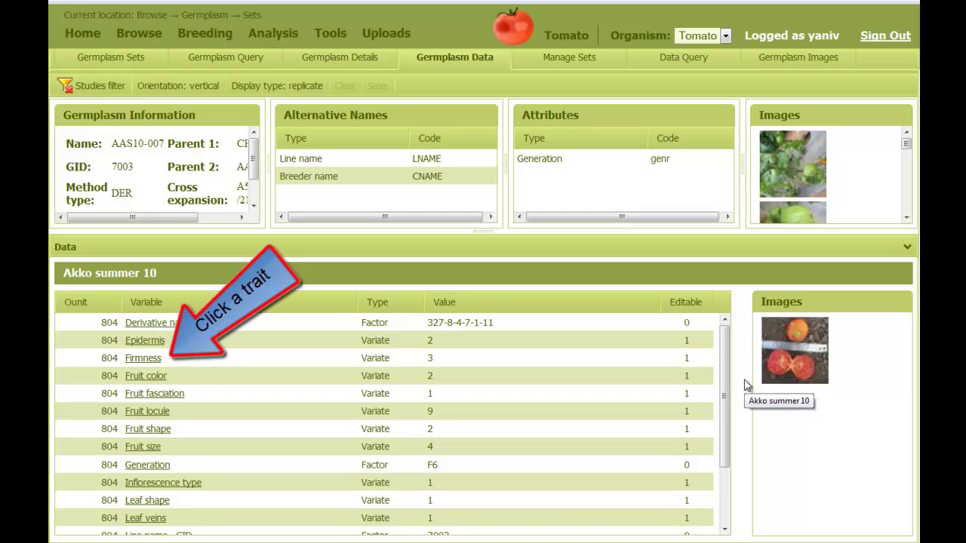
{"action": "left_click", "coordinate": [143, 359]}
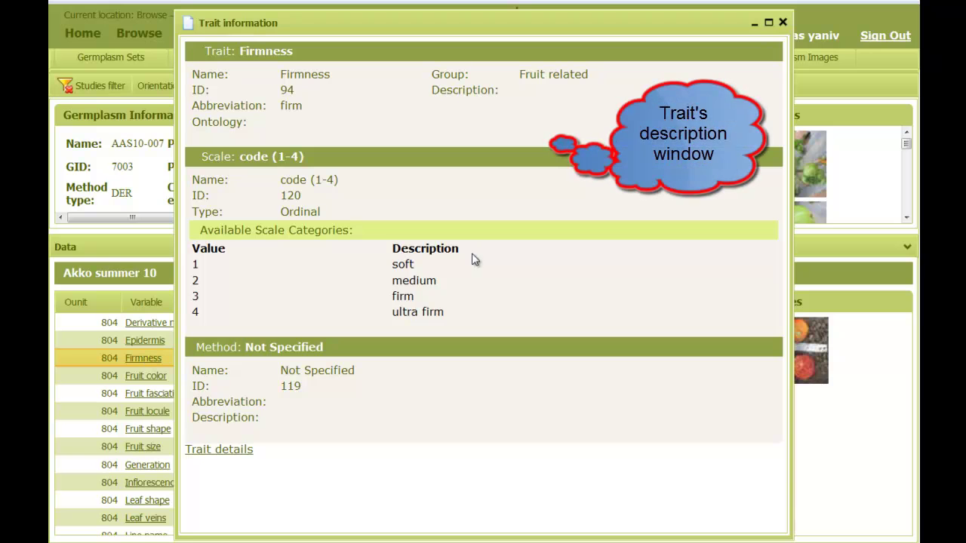
- Edit the Firmness value of 3 and the Fruit color value
{"action": "left_click", "coordinate": [783, 21]}
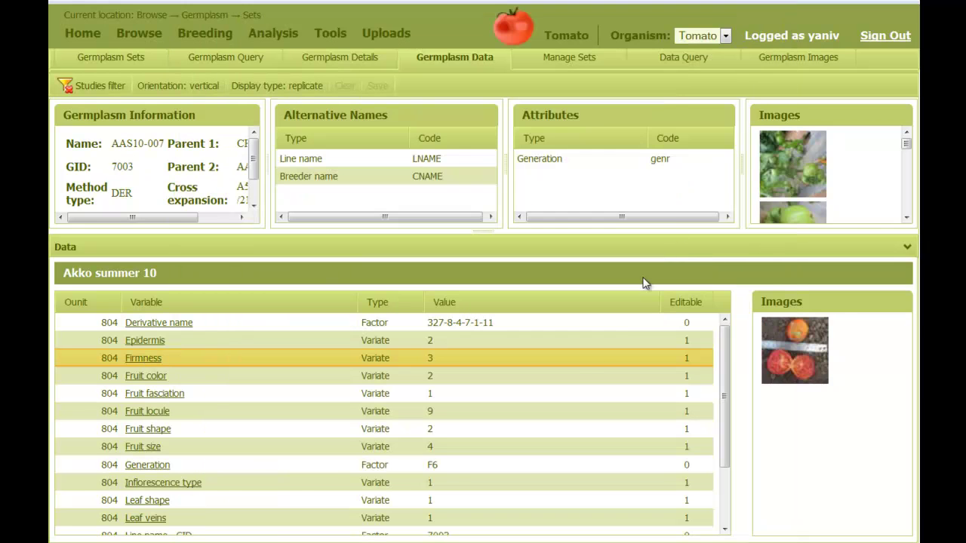
{"action": "left_click", "coordinate": [437, 358]}
{"action": "left_click", "coordinate": [442, 378]}
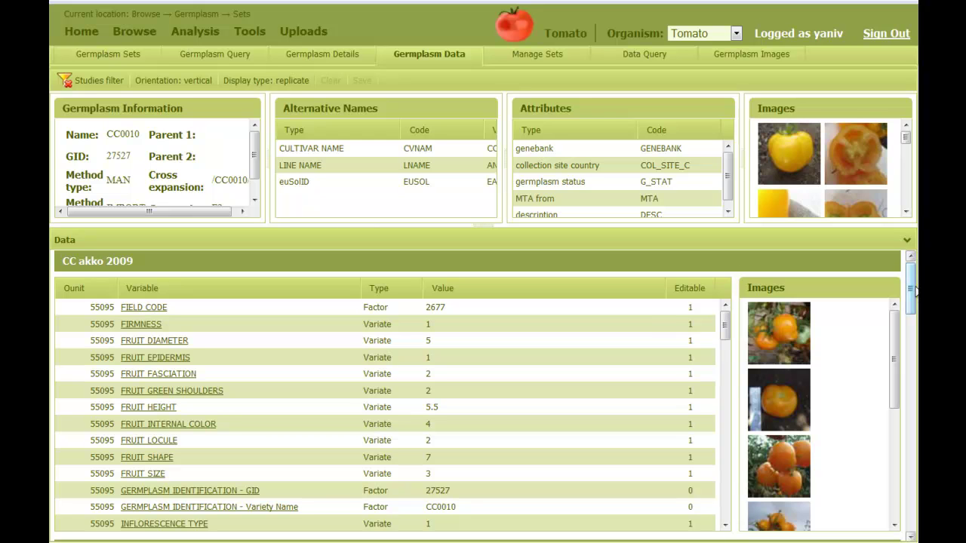
{"action": "mouse_move", "coordinate": [911, 279]}
{"action": "left_mouse_down"}
{"action": "mouse_move", "coordinate": [900, 452]}
{"action": "mouse_move", "coordinate": [884, 278]}
{"action": "left_mouse_up"}
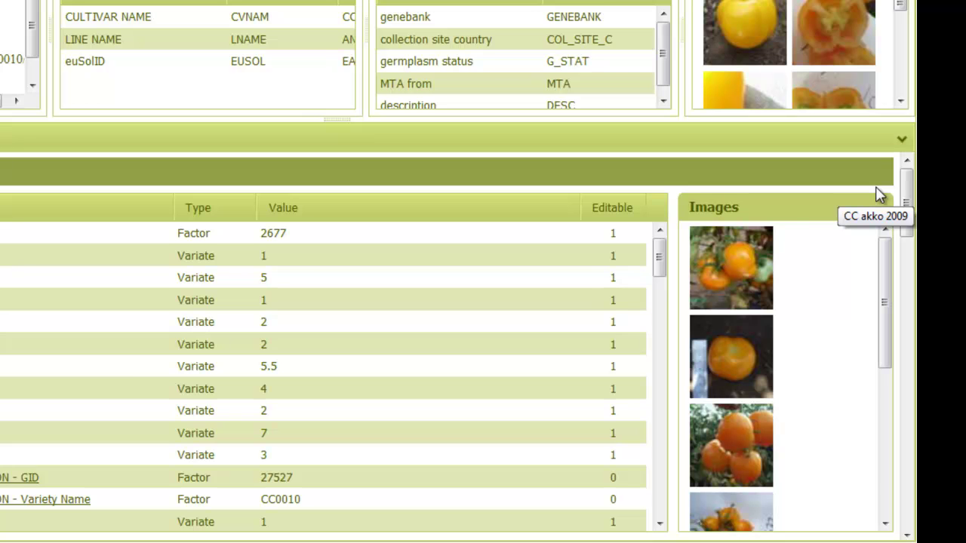
{"action": "left_click_drag", "start_coordinate": [905, 198], "coordinate": [900, 156]}
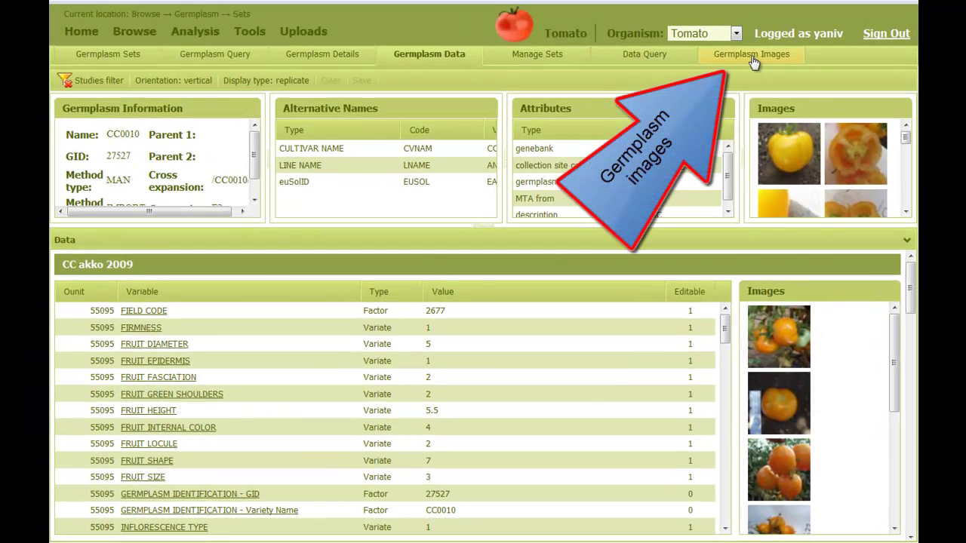
- Browse CC0010's fruit photos across both gallery pages, then open the Pedigree Viewer for GID 7003
{"action": "left_click", "coordinate": [751, 57]}
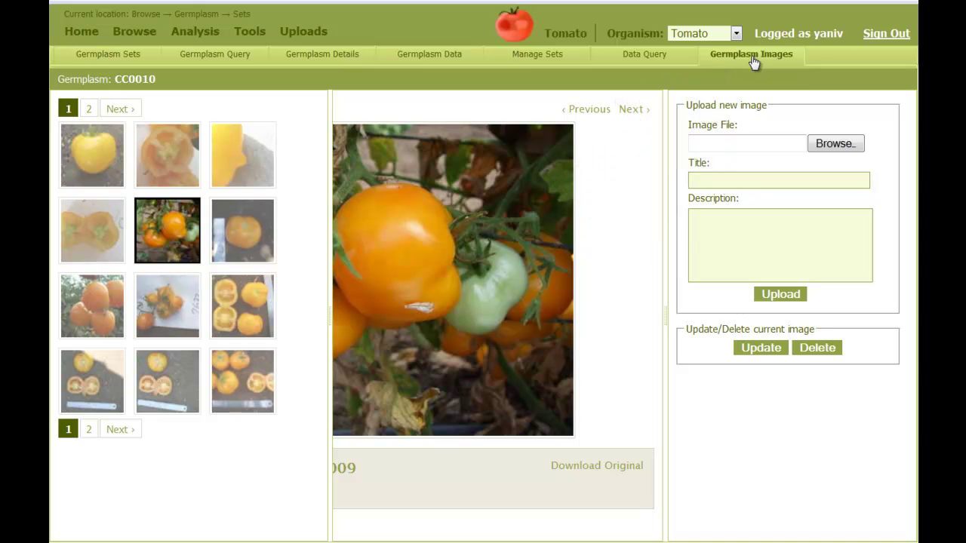
{"action": "left_click", "coordinate": [90, 301]}
{"action": "left_click", "coordinate": [158, 217]}
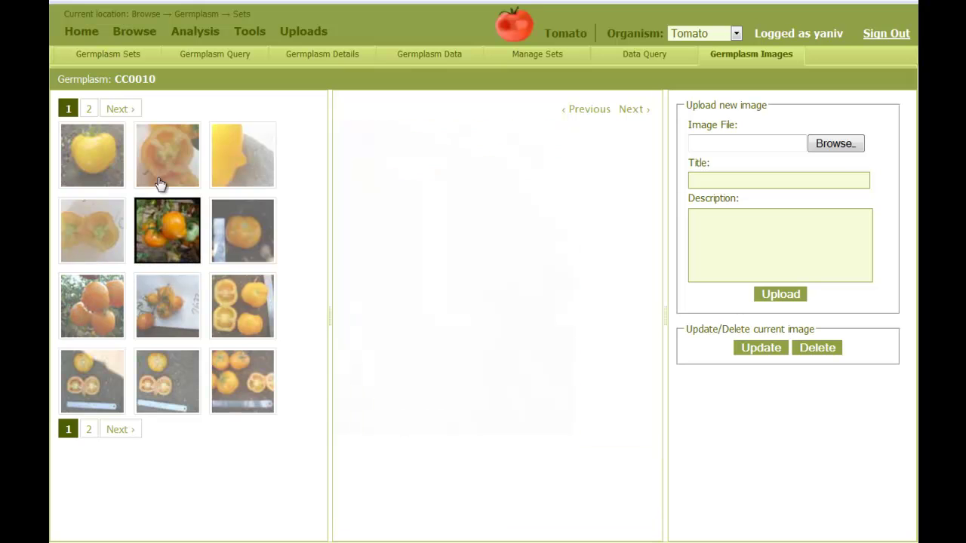
{"action": "left_click", "coordinate": [90, 110]}
{"action": "left_click", "coordinate": [177, 156]}
{"action": "left_click", "coordinate": [108, 109]}
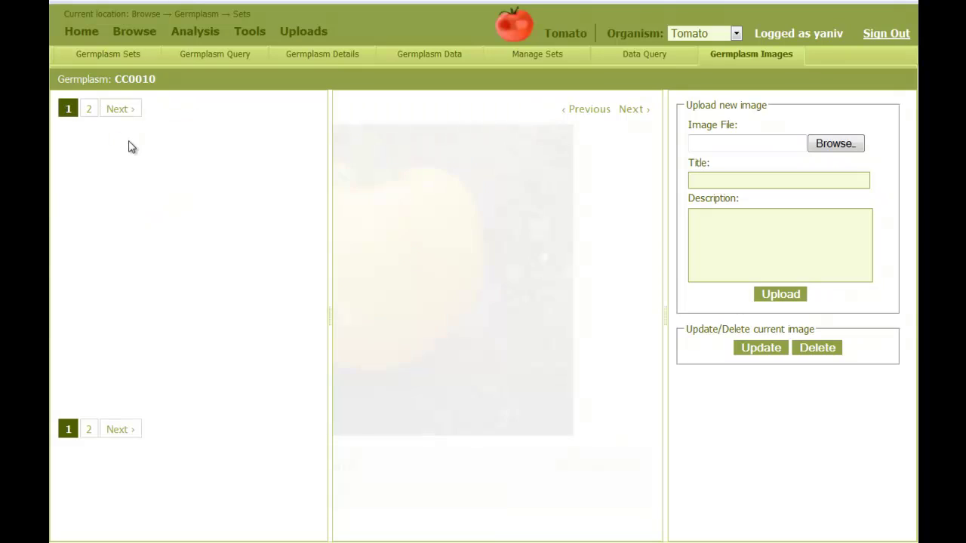
{"action": "left_click", "coordinate": [241, 306]}
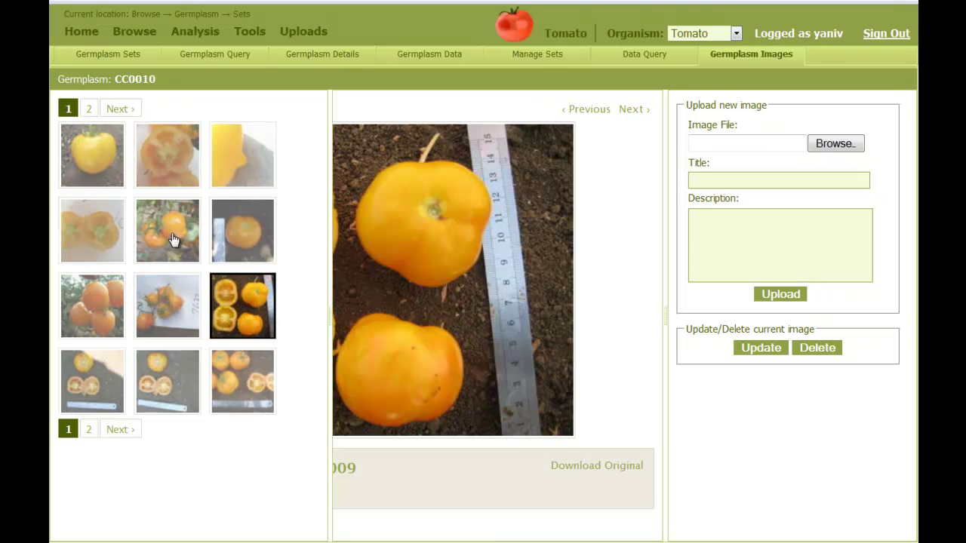
{"action": "left_click", "coordinate": [95, 164]}
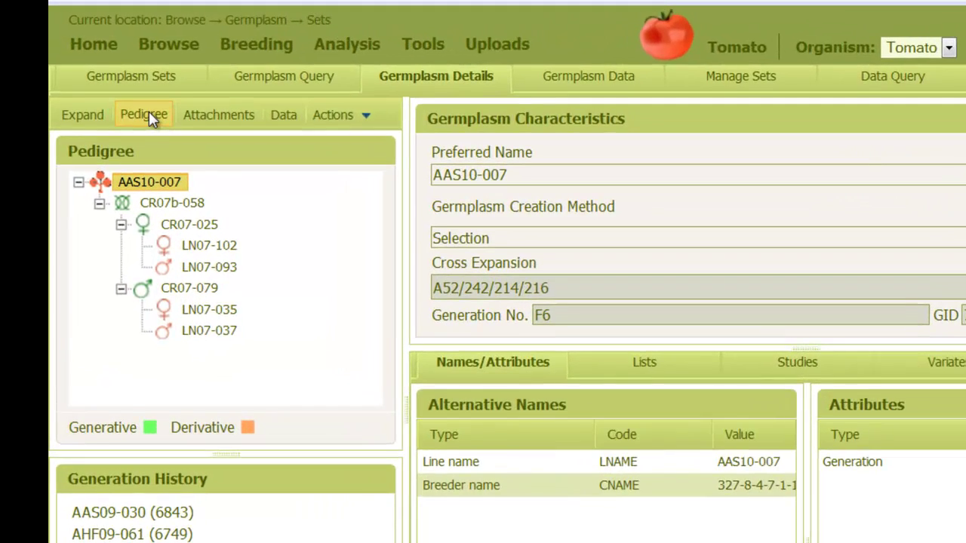
{"action": "left_click", "coordinate": [123, 85]}
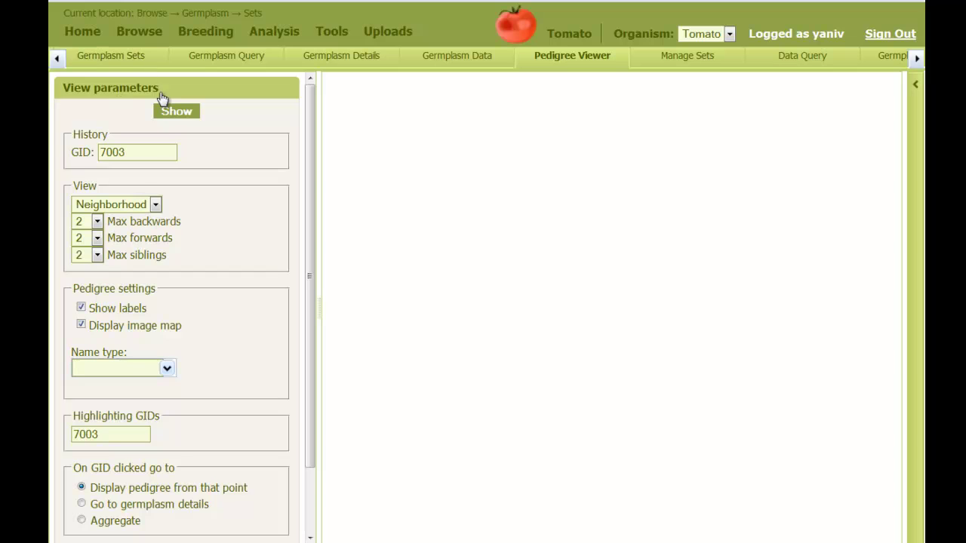
- Set Max backwards to 'all' and draw GID 7003's pedigree graph
{"action": "left_click", "coordinate": [95, 222]}
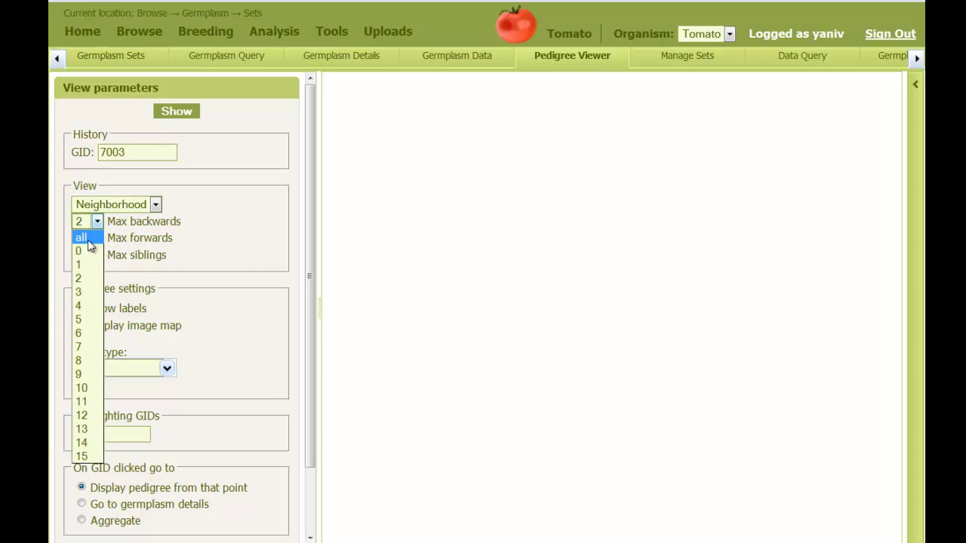
{"action": "left_click", "coordinate": [82, 238]}
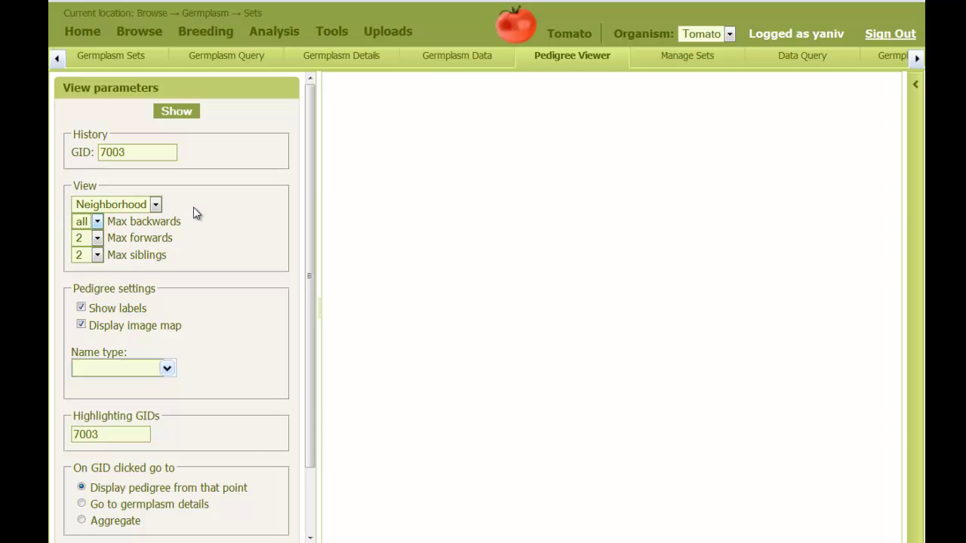
{"action": "left_click", "coordinate": [178, 112]}
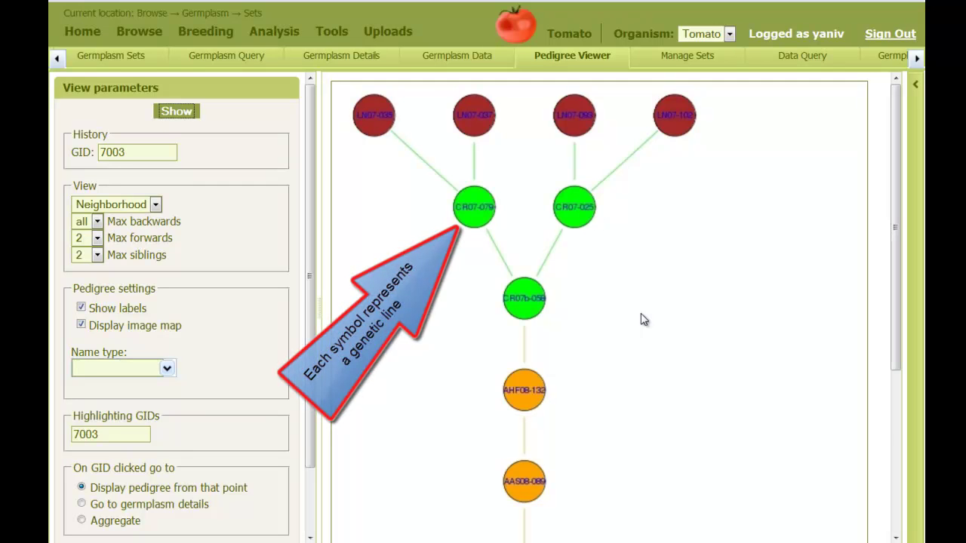
- Scroll through the pedigree graph and send its 18 lines to Manage Sets
{"action": "scroll", "coordinate": [642, 319], "scroll_direction": "down", "scroll_amount": 5}
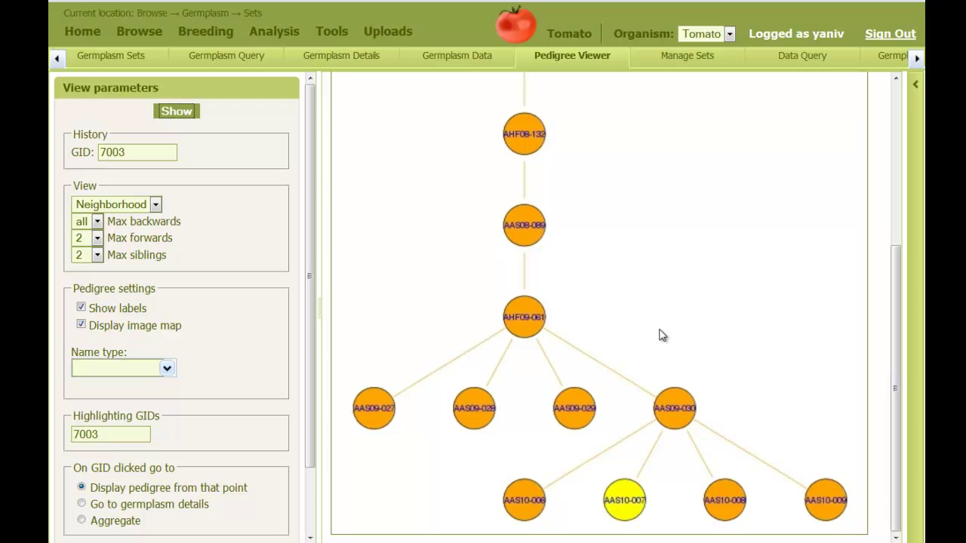
{"action": "scroll", "coordinate": [661, 335], "scroll_direction": "up", "scroll_amount": 8}
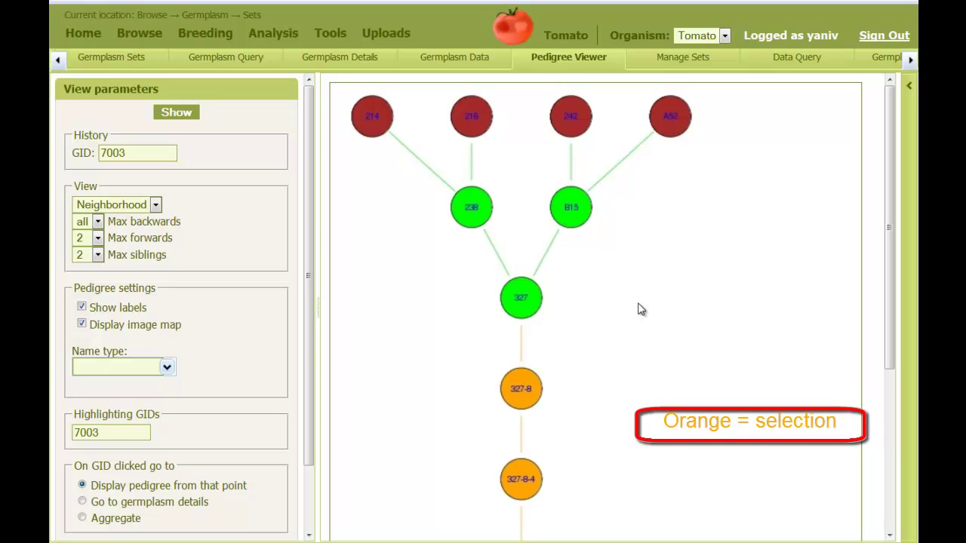
{"action": "scroll", "coordinate": [635, 318], "scroll_direction": "down", "scroll_amount": 3}
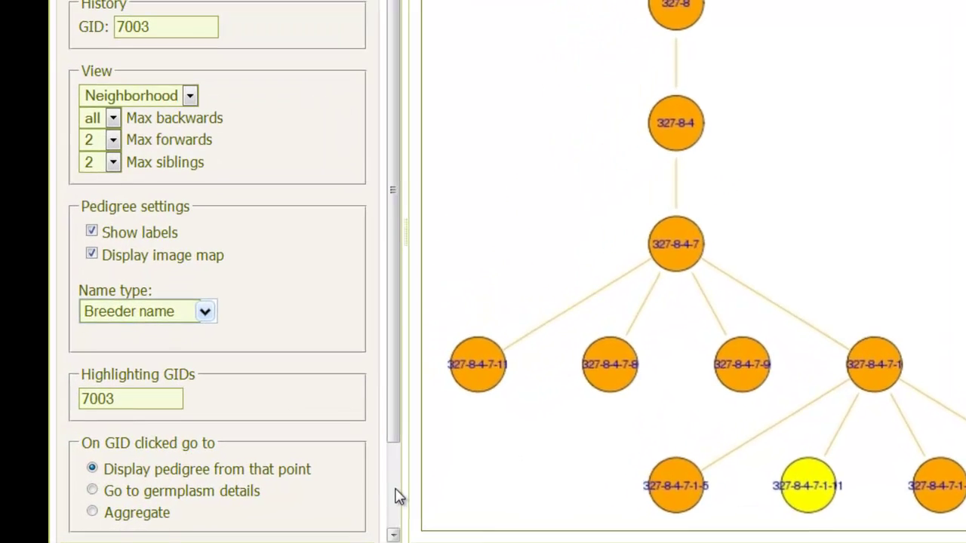
{"action": "left_click", "coordinate": [202, 483]}
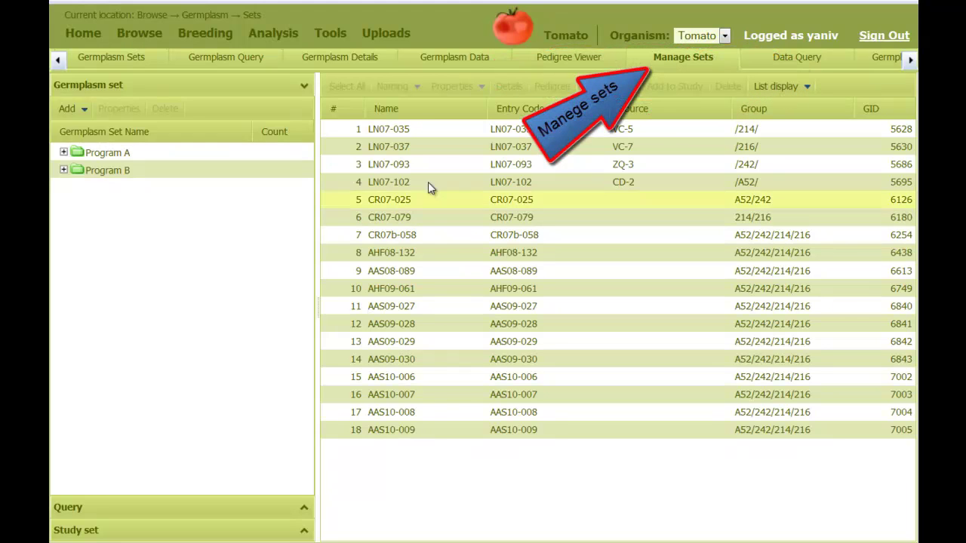
- Go back to the Pedigree Viewer showing GID 7003's breeder-name graph
{"action": "left_click", "coordinate": [580, 60]}
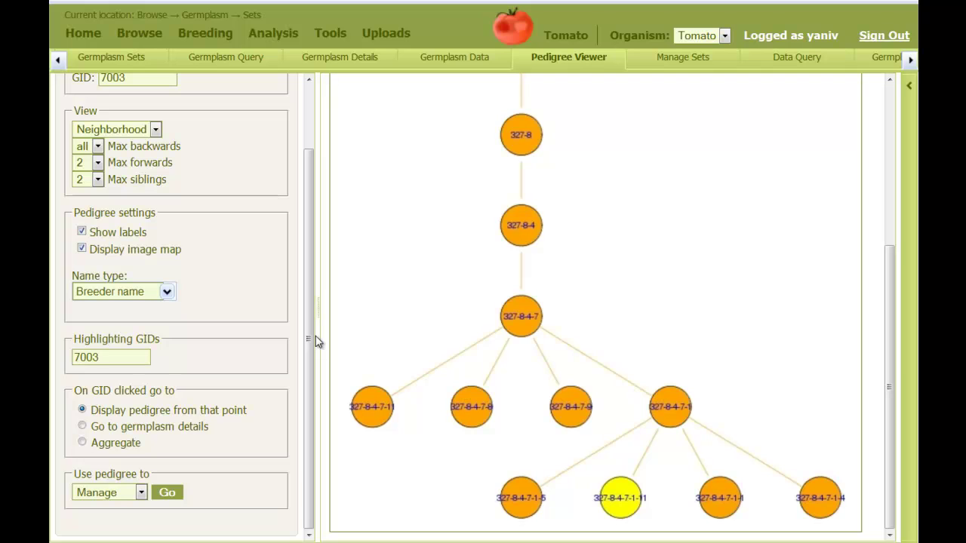
- Aggregate child lines 327-8-4-7-1-5, -11, -1 and -4 from the pedigree graph
{"action": "left_click", "coordinate": [82, 444]}
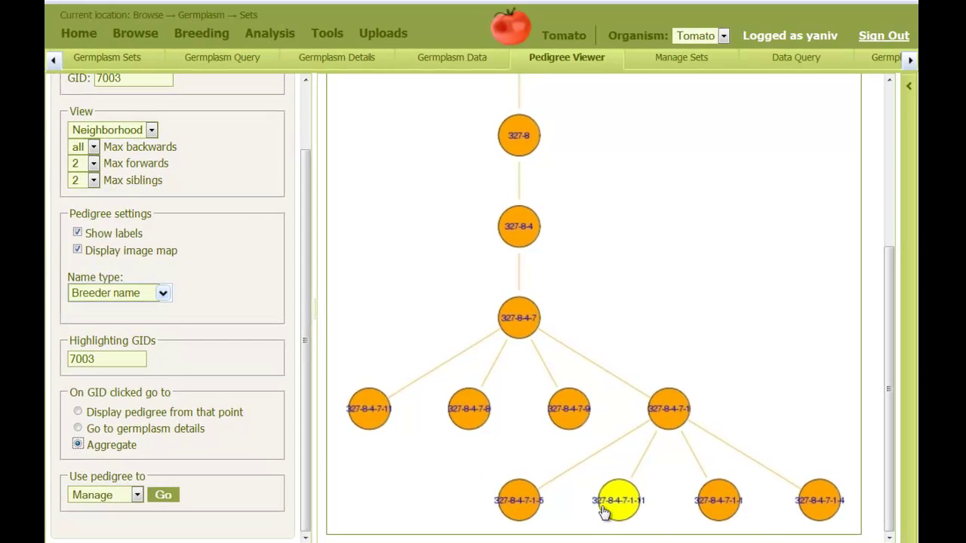
{"action": "left_click", "coordinate": [518, 501]}
{"action": "left_click", "coordinate": [608, 509]}
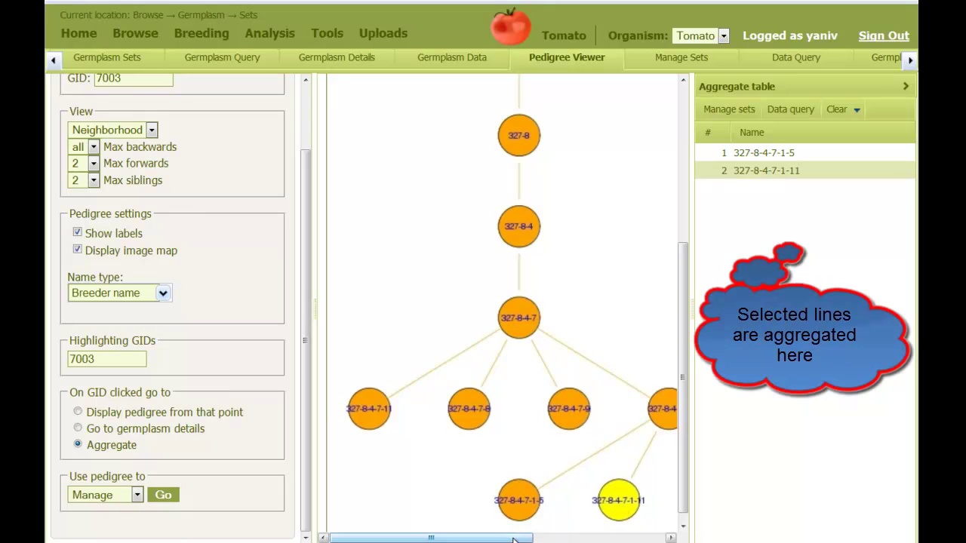
{"action": "left_click_drag", "start_coordinate": [513, 539], "coordinate": [628, 538]}
{"action": "left_click", "coordinate": [562, 506]}
{"action": "left_click", "coordinate": [657, 502]}
- Add parent line 327-8-4-7-1, send the aggregate to Manage Sets, then go to Germplasm Query
{"action": "left_click", "coordinate": [506, 408]}
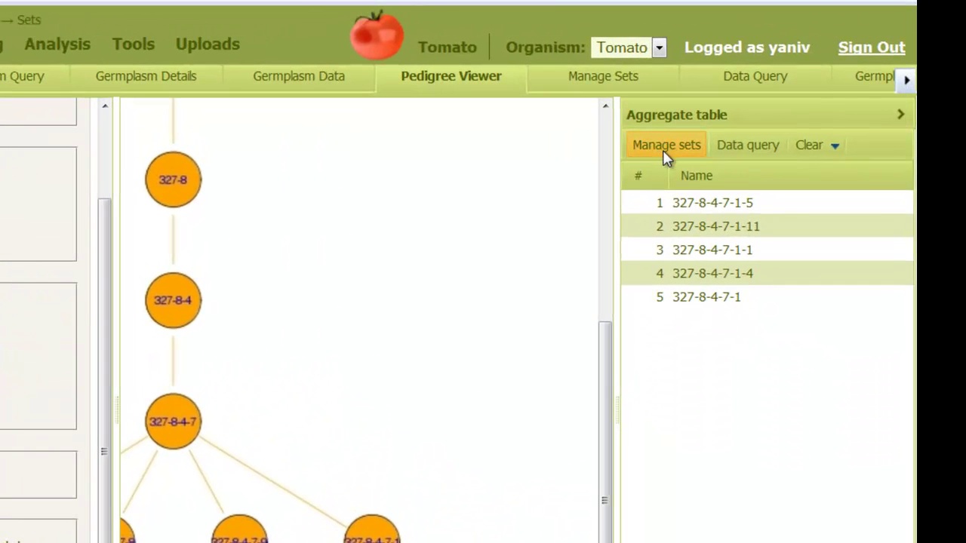
{"action": "left_click", "coordinate": [665, 146]}
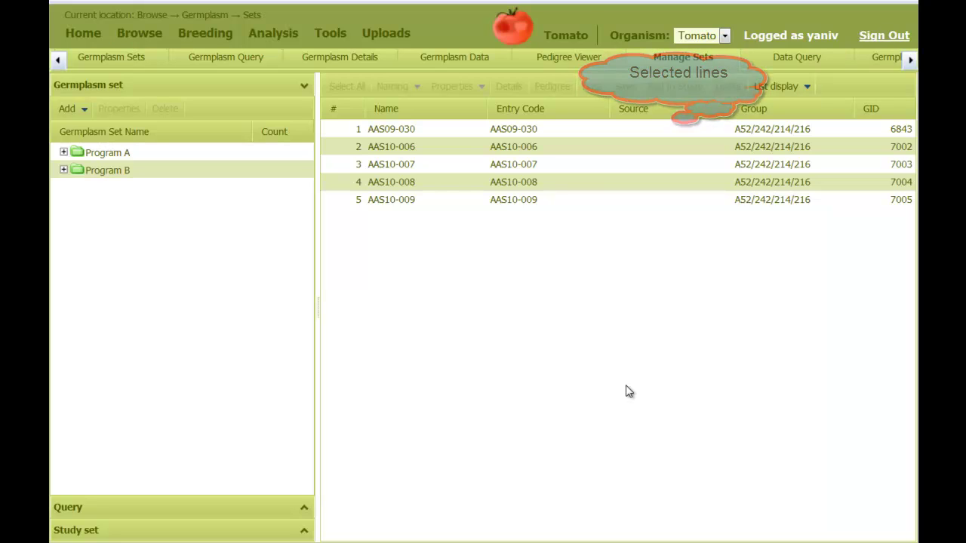
{"action": "left_click", "coordinate": [241, 62]}
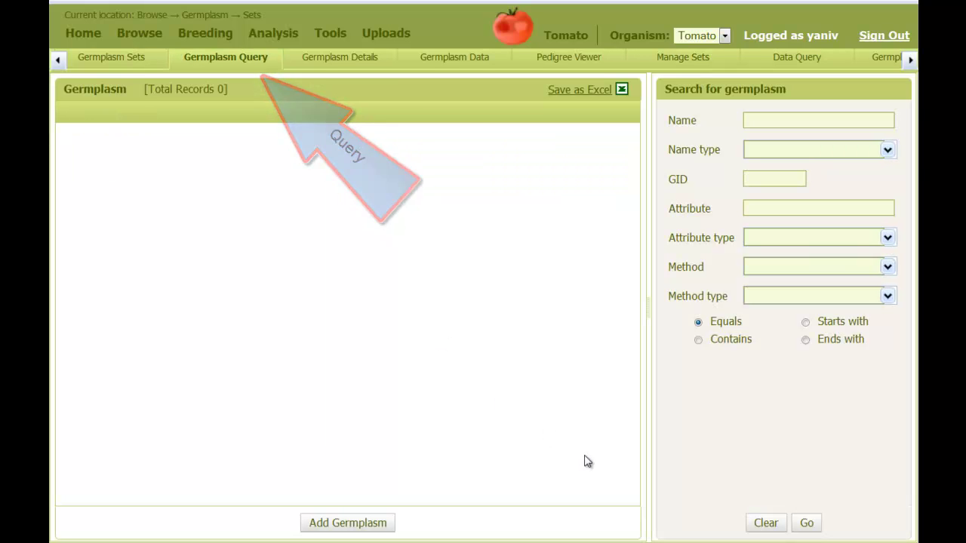